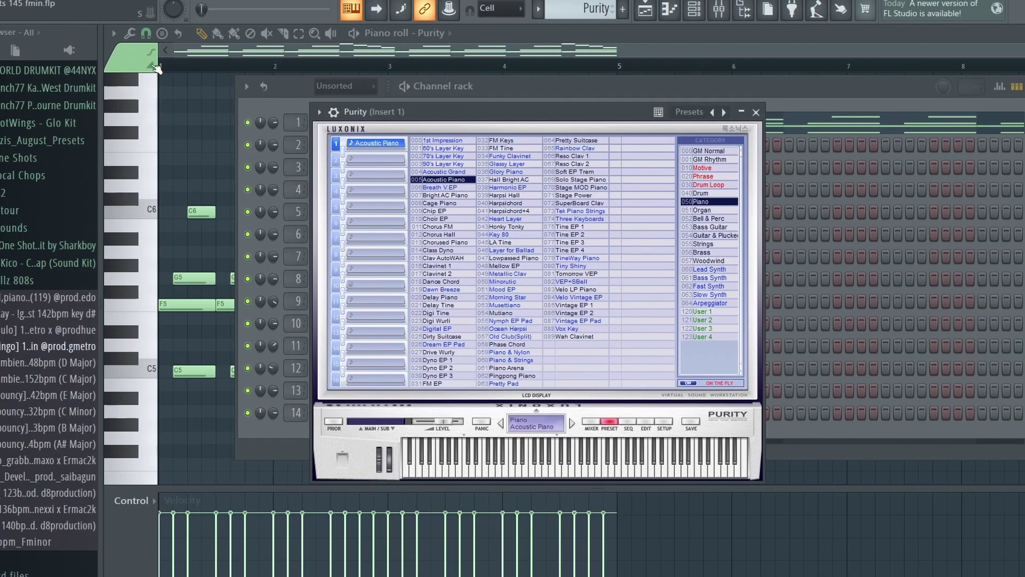
Move the Purity plugin window clear of the first channels in the channel rack.
{"action": "left_click_drag", "start_coordinate": [431, 109], "coordinate": [447, 114]}
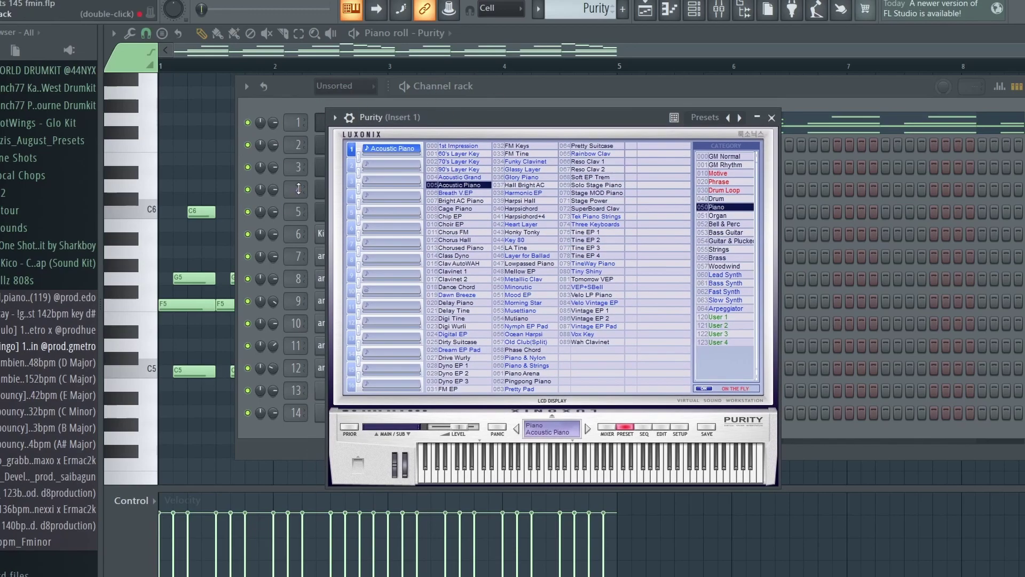
{"action": "left_click_drag", "start_coordinate": [534, 117], "coordinate": [469, 201]}
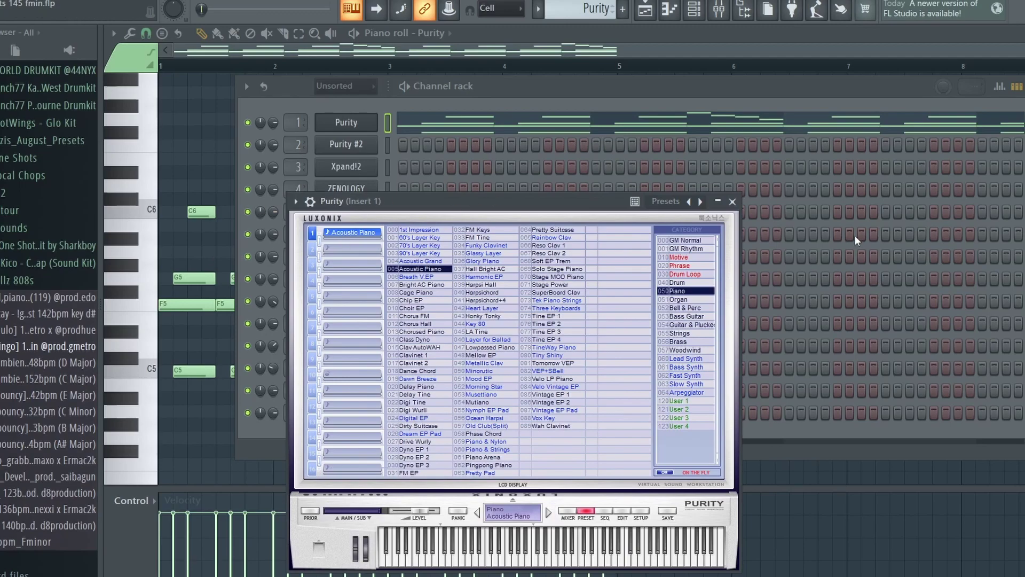
{"action": "left_click_drag", "start_coordinate": [447, 205], "coordinate": [479, 207]}
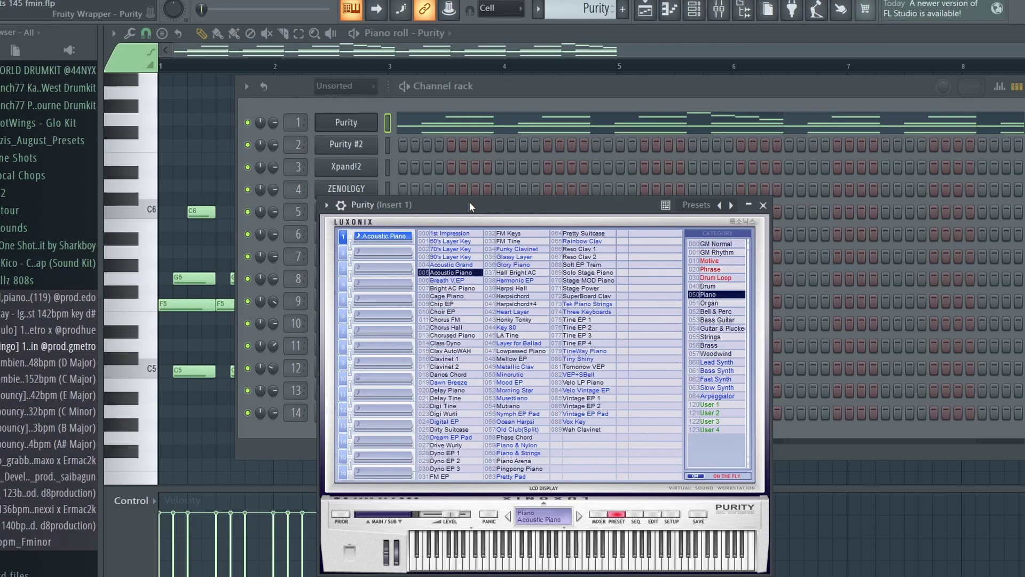
Play the Purity melody in the piano roll and examine all of its notes by selecting them.
{"action": "left_click", "coordinate": [212, 145]}
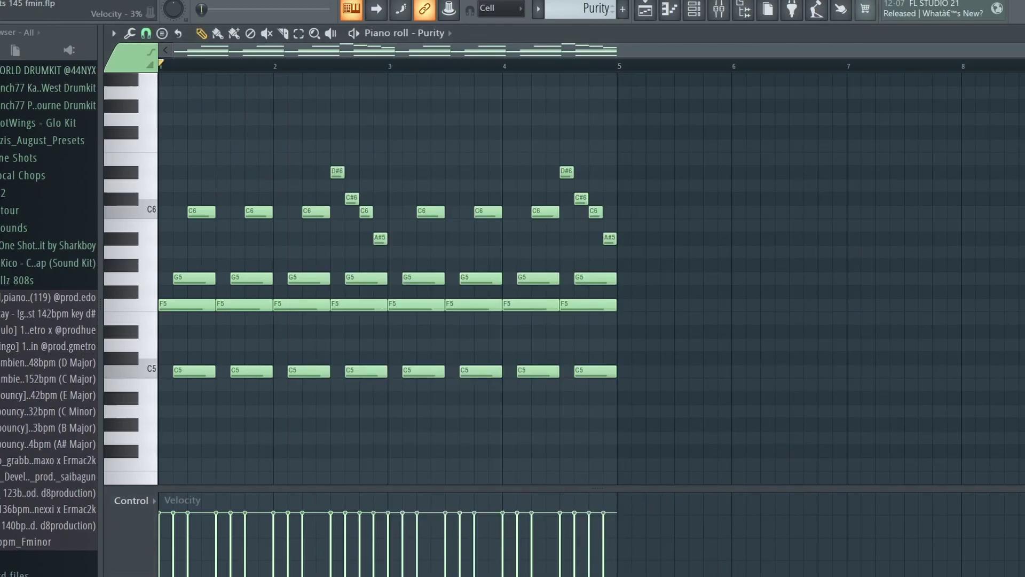
{"action": "key", "text": "space"}
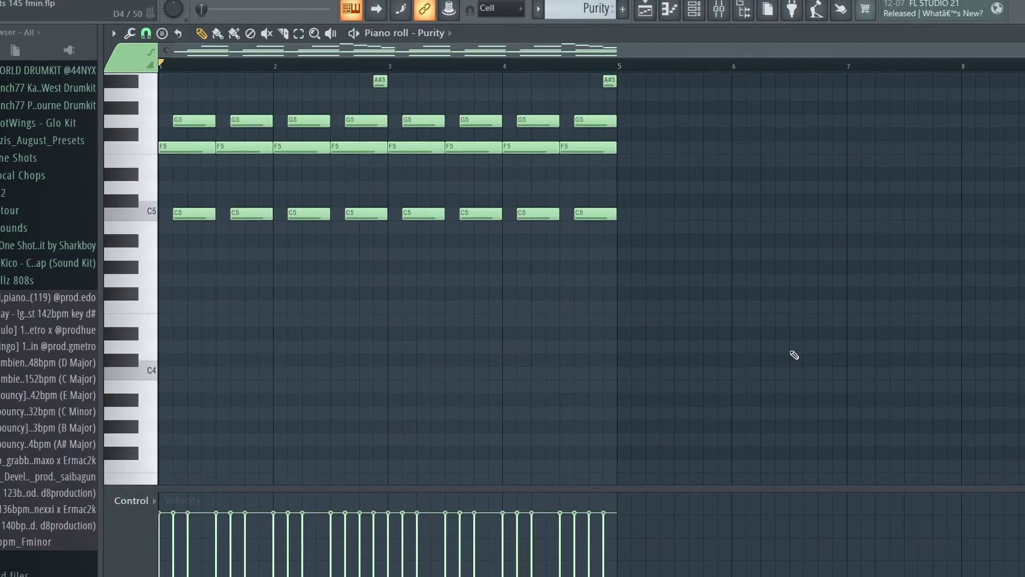
{"action": "scroll", "coordinate": [787, 357], "scroll_direction": "up", "scroll_amount": 5}
{"action": "scroll", "coordinate": [778, 359], "scroll_direction": "down", "scroll_amount": 1}
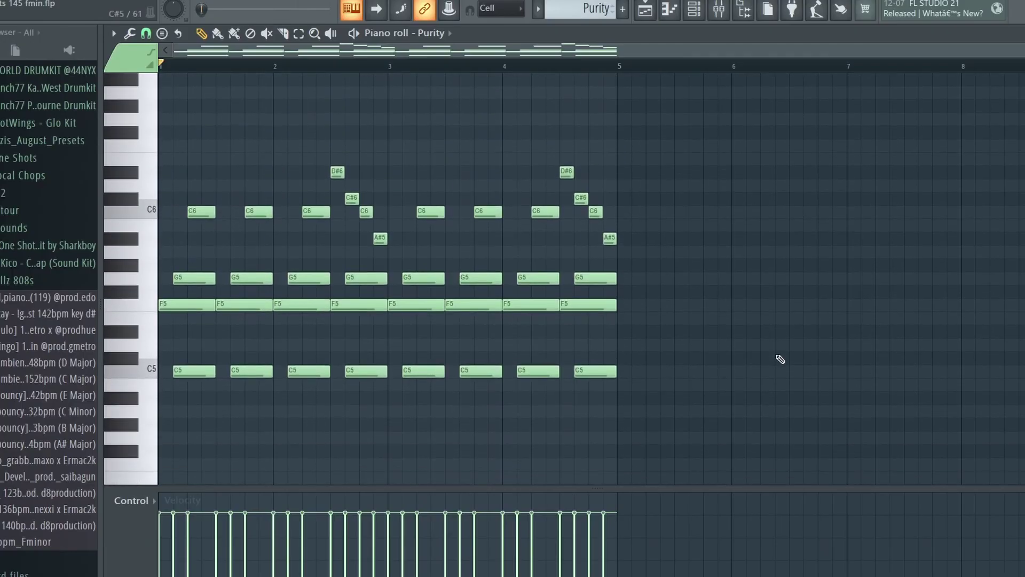
{"action": "left_click_drag", "start_coordinate": [785, 429], "coordinate": [160, 140]}
{"action": "left_click", "coordinate": [632, 295], "text": "ctrl"}
Open the Purity #2 pattern from Track 2 of the playlist in the piano roll and play it.
{"action": "left_click", "coordinate": [644, 8]}
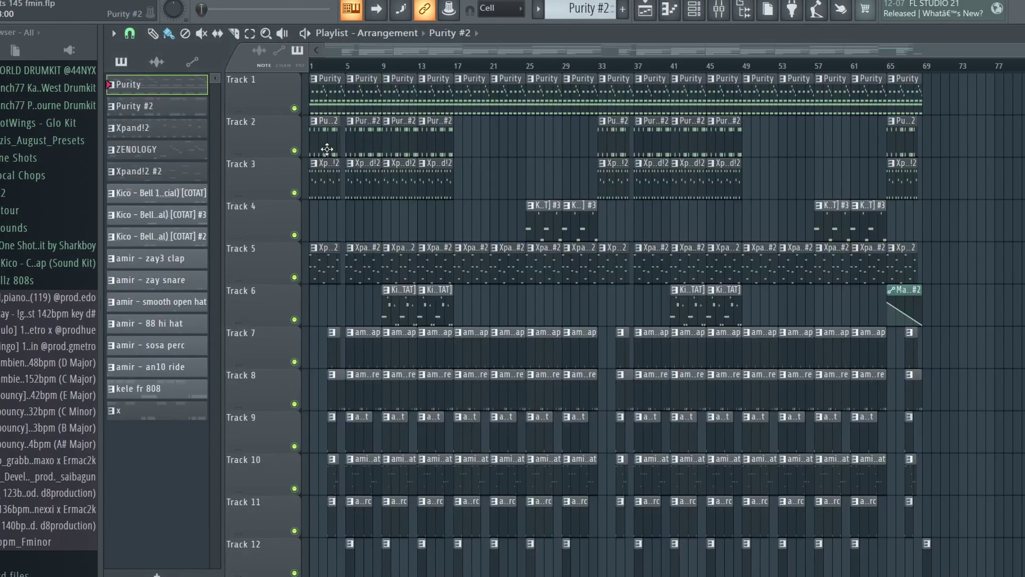
{"action": "double_click", "coordinate": [326, 150]}
{"action": "key", "text": "F12"}
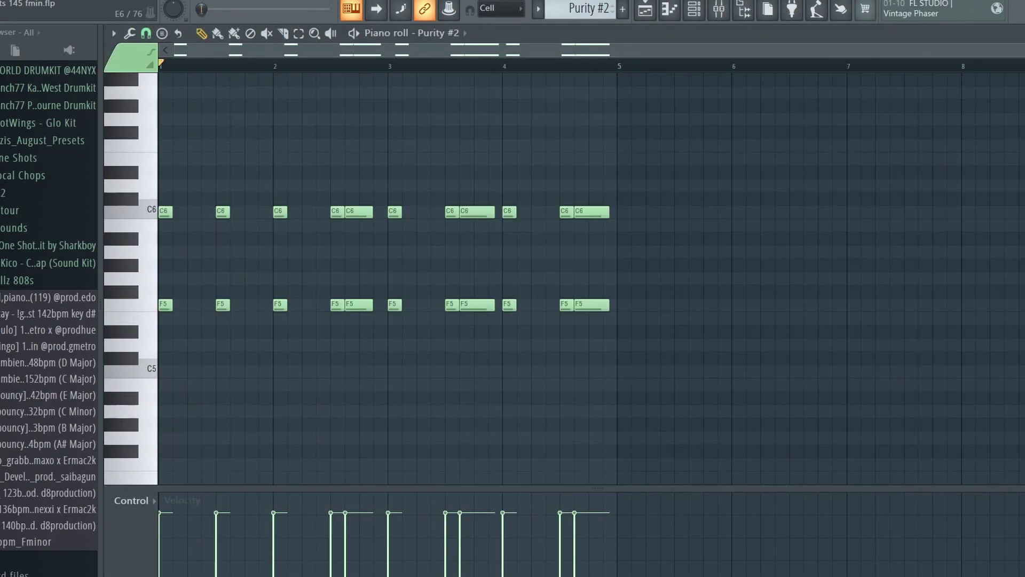
{"action": "key", "text": "space"}
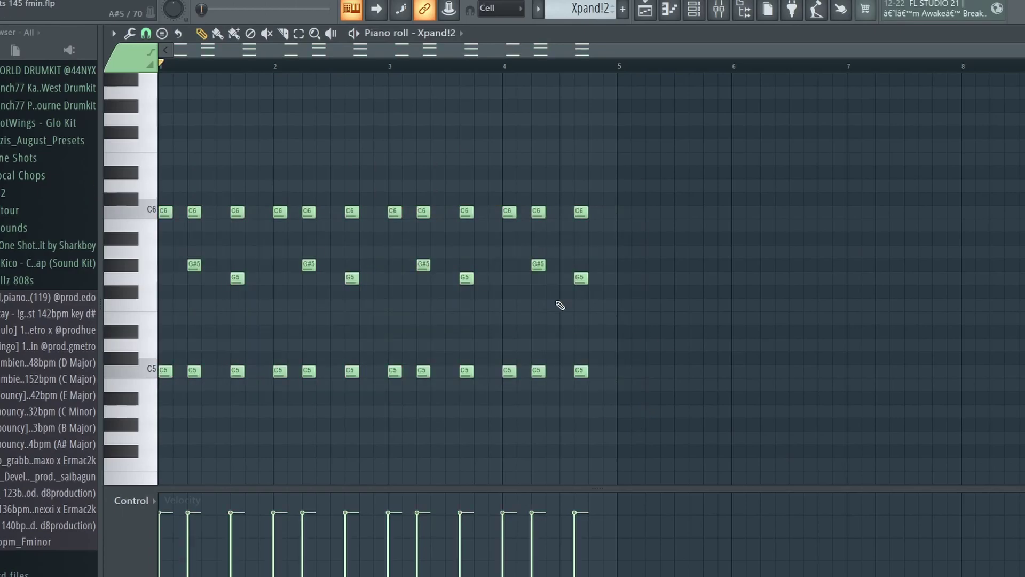
Select the G5 and G#5 notes in the Xpand!2 pattern and play the pattern.
{"action": "left_click_drag", "start_coordinate": [614, 279], "coordinate": [123, 287]}
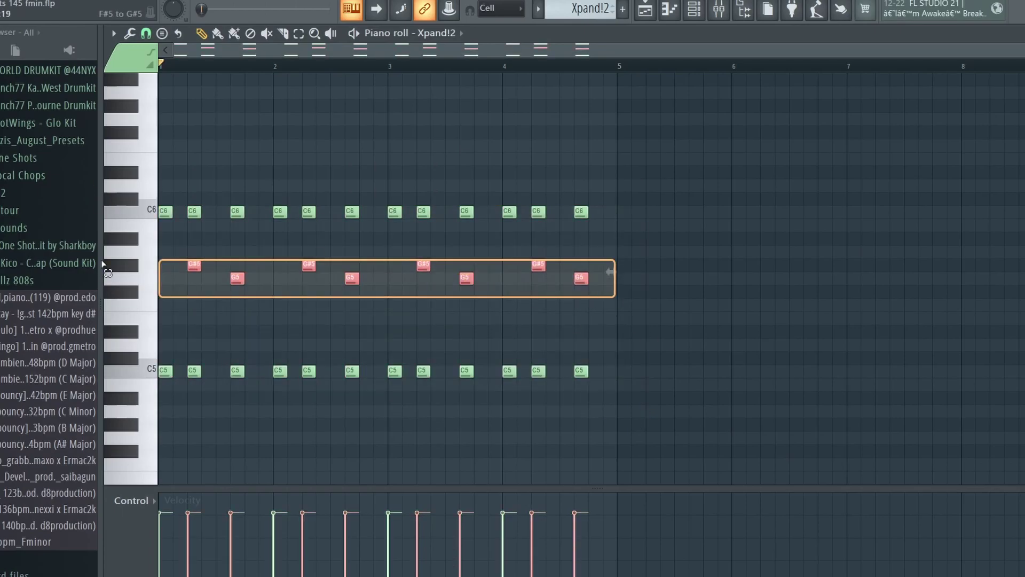
{"action": "left_click_drag", "start_coordinate": [178, 257], "coordinate": [671, 316]}
{"action": "key", "text": "space"}
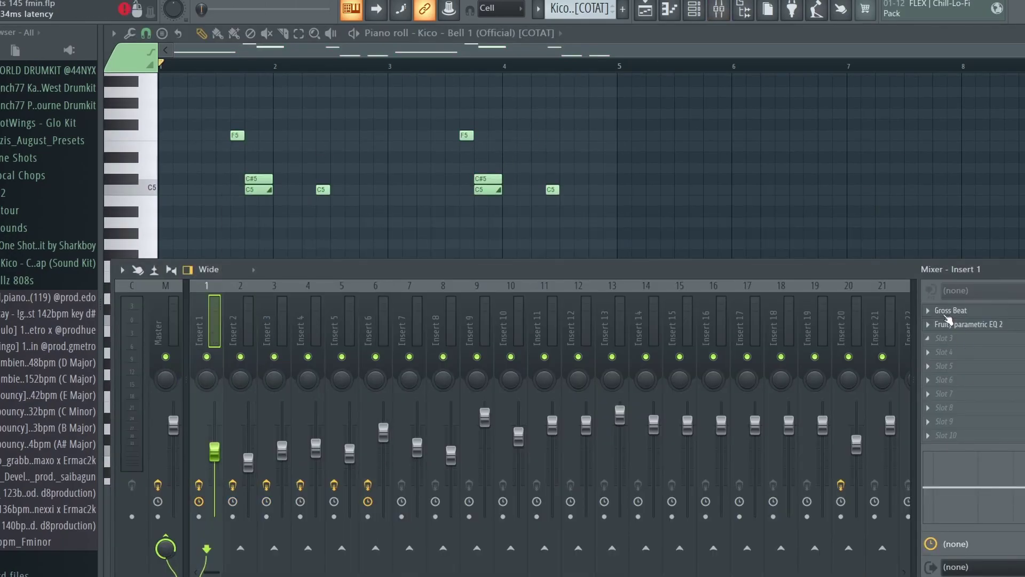
Open the Gross Beat effect on mixer Insert 1 and play the smooth open hat pattern.
{"action": "left_click", "coordinate": [946, 312]}
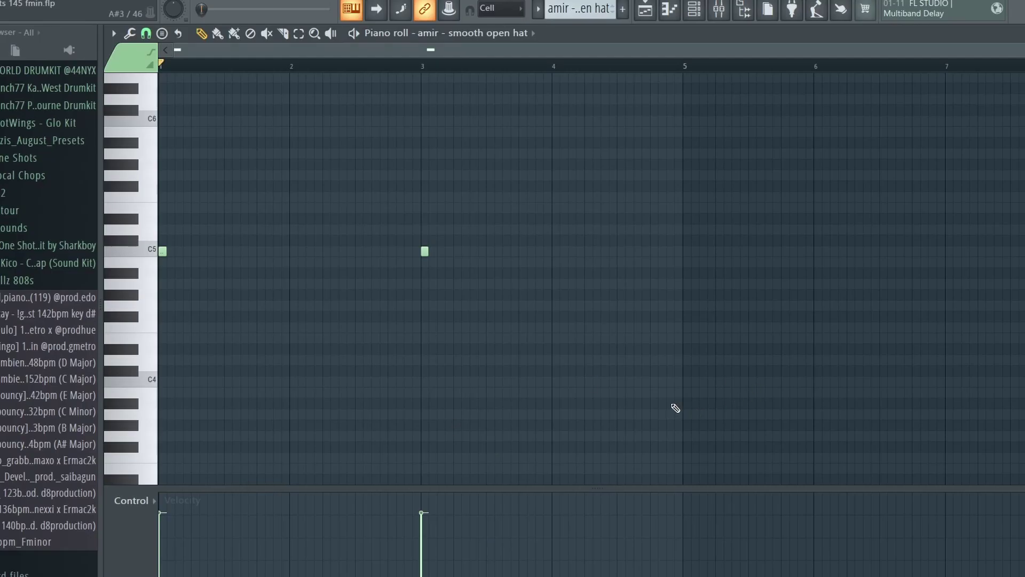
{"action": "key", "text": "space"}
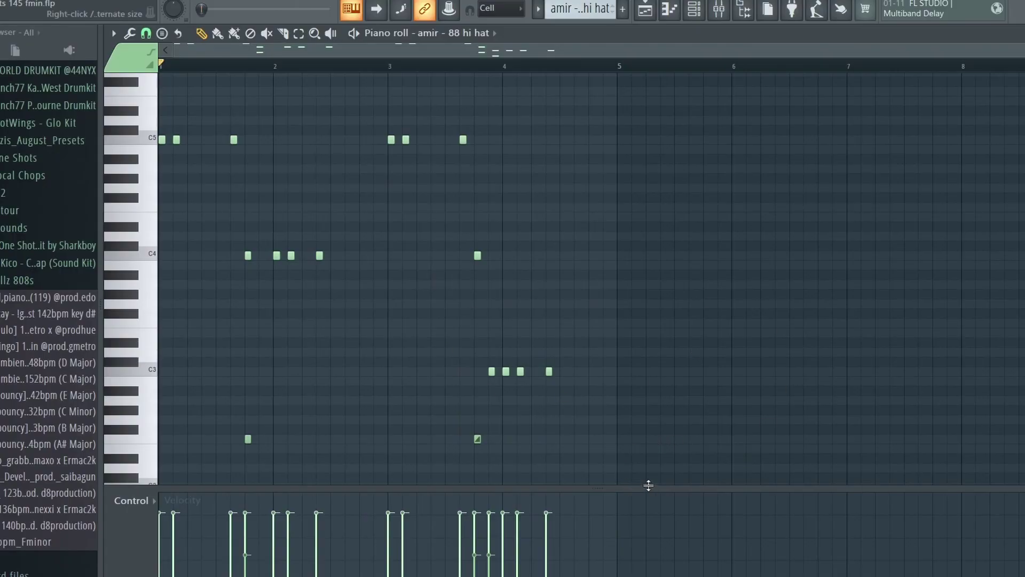
Examine the notes of the 88 hi hat pattern, highlighting the C3 and C4 groups.
{"action": "left_click_drag", "start_coordinate": [634, 462], "coordinate": [160, 77]}
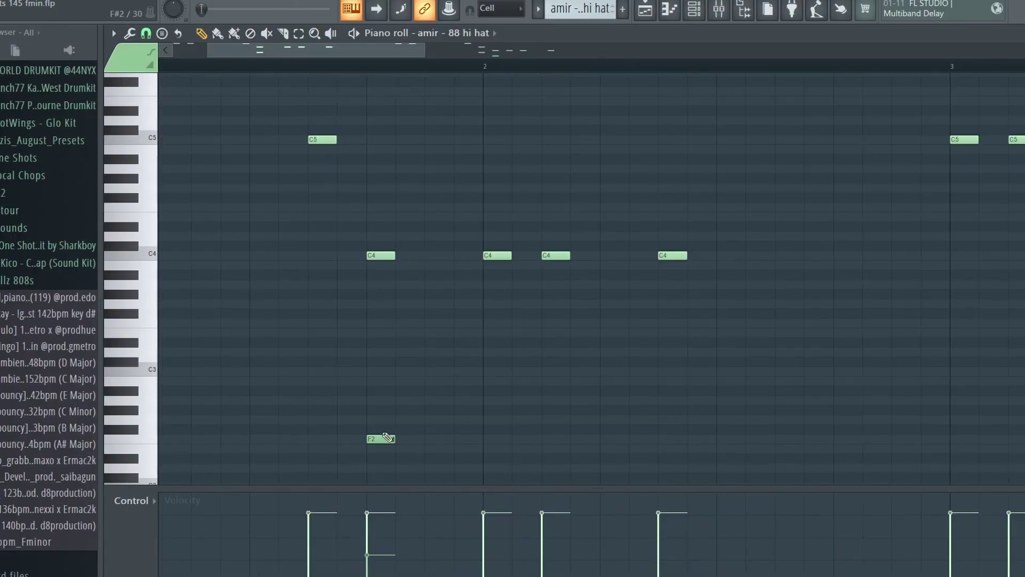
{"action": "scroll", "coordinate": [374, 420], "scroll_direction": "down", "scroll_amount": 3}
{"action": "left_click_drag", "start_coordinate": [652, 416], "coordinate": [667, 425]}
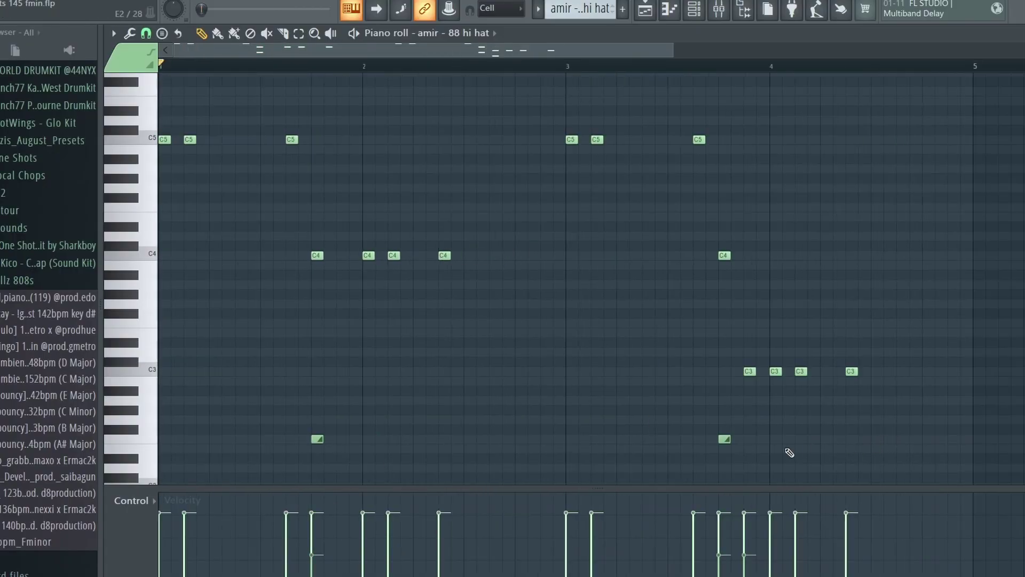
{"action": "left_click_drag", "start_coordinate": [934, 381], "coordinate": [668, 351]}
{"action": "left_click", "coordinate": [595, 334], "text": "ctrl"}
{"action": "left_click_drag", "start_coordinate": [550, 264], "coordinate": [352, 225]}
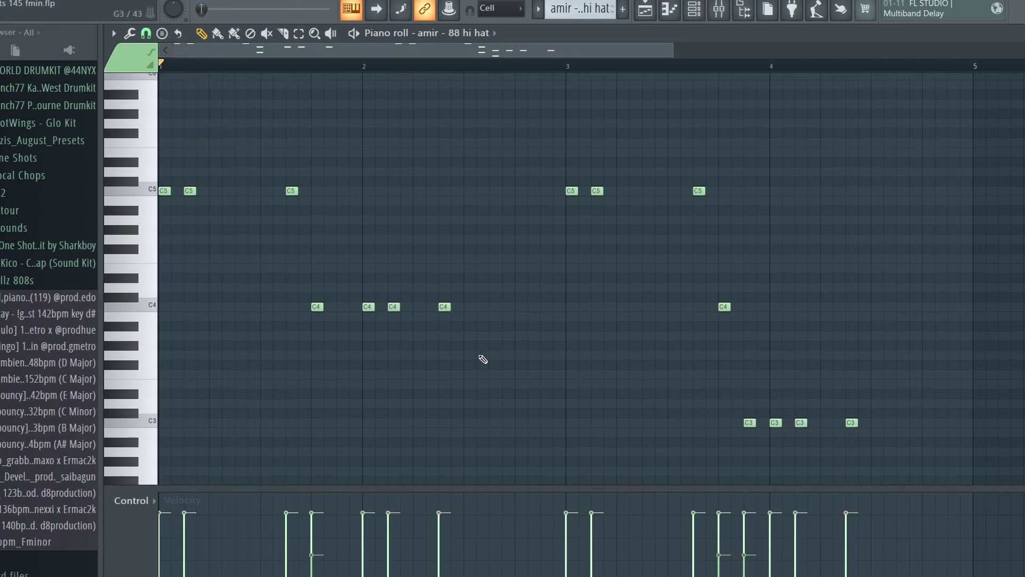
Play the 88 hi hat pattern and select its two low F2 slide notes.
{"action": "scroll", "coordinate": [529, 415], "scroll_direction": "down", "scroll_amount": 3}
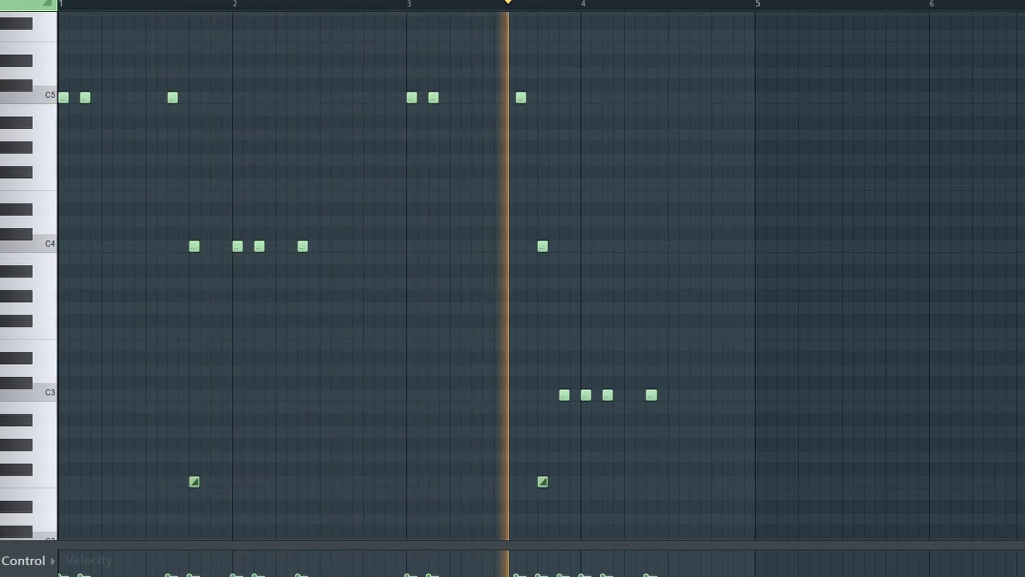
{"action": "key", "text": "space"}
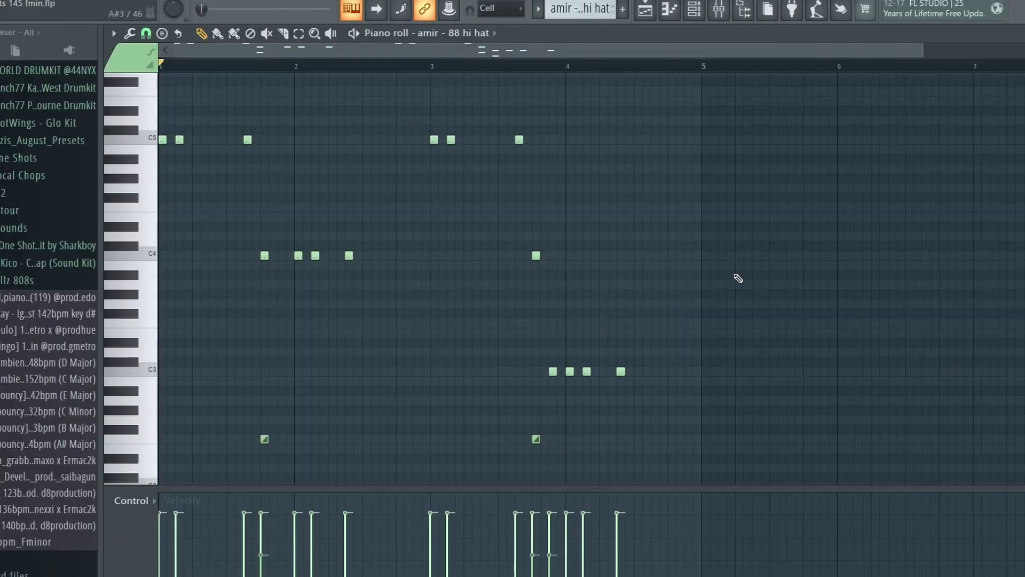
{"action": "scroll", "coordinate": [738, 277], "scroll_direction": "down", "scroll_amount": 1}
{"action": "left_click_drag", "start_coordinate": [260, 136], "coordinate": [446, 285]}
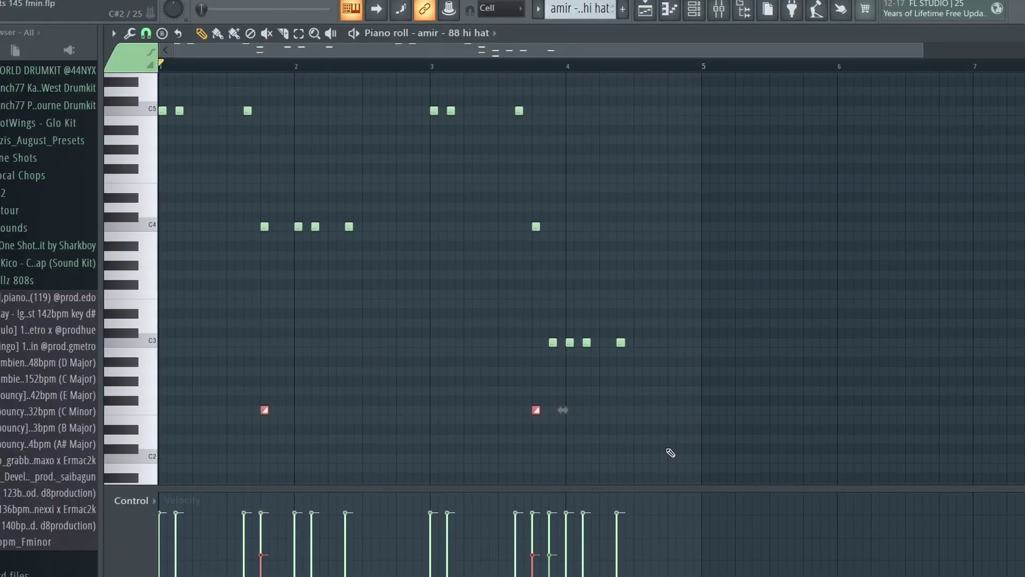
Open the sosa perc pattern from the playlist and play it.
{"action": "left_click", "coordinate": [644, 18]}
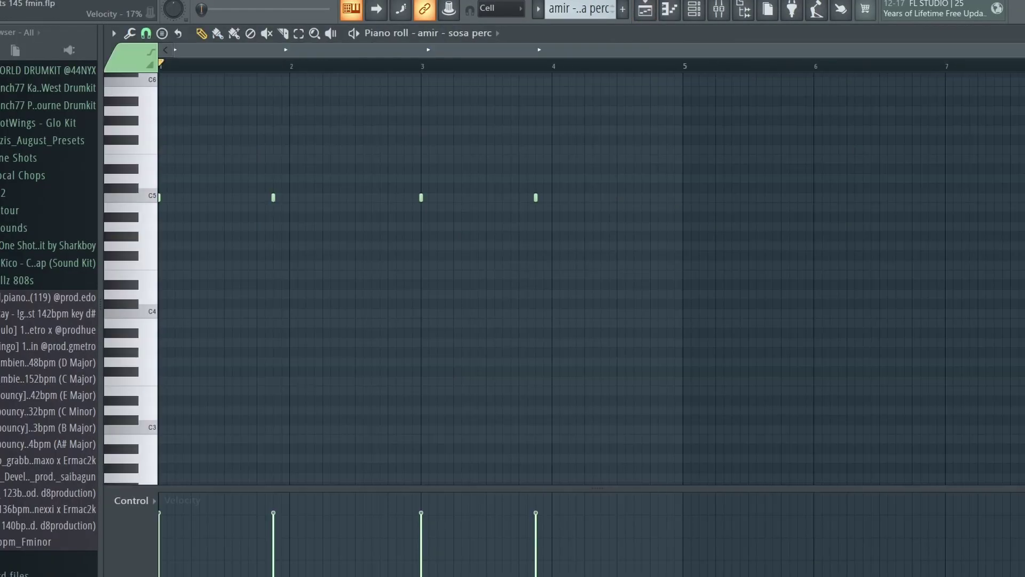
{"action": "key", "text": "space"}
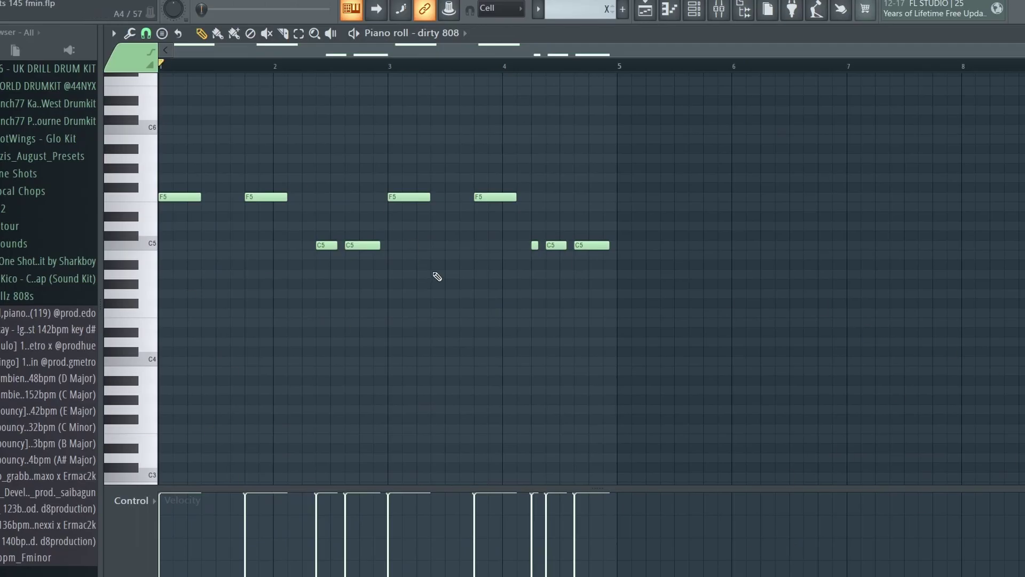
Select all F5 and C5 notes of the dirty 808 pattern, clear the selection and play the pattern.
{"action": "left_click_drag", "start_coordinate": [662, 322], "coordinate": [183, 147]}
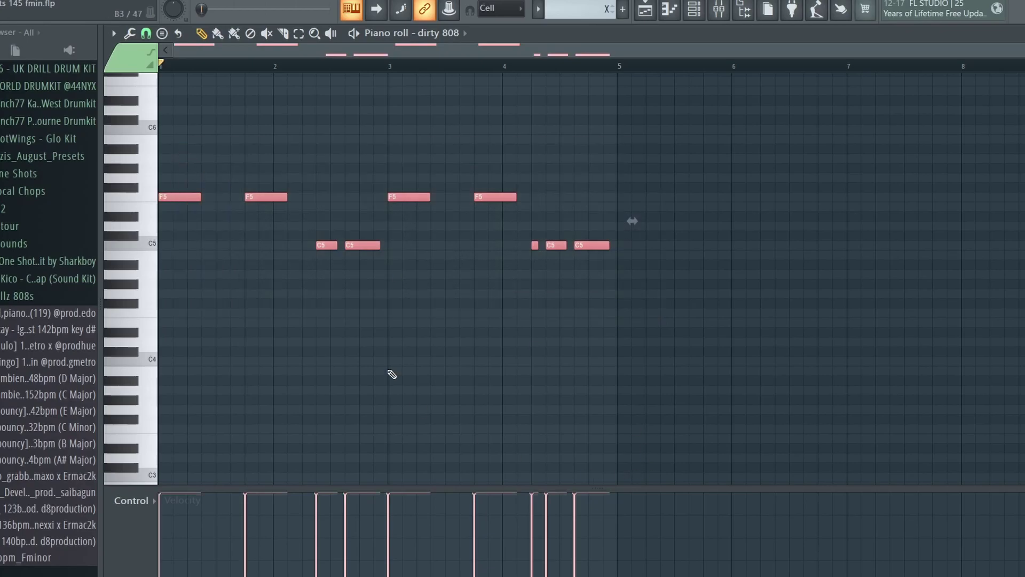
{"action": "left_click_drag", "start_coordinate": [706, 309], "coordinate": [158, 104]}
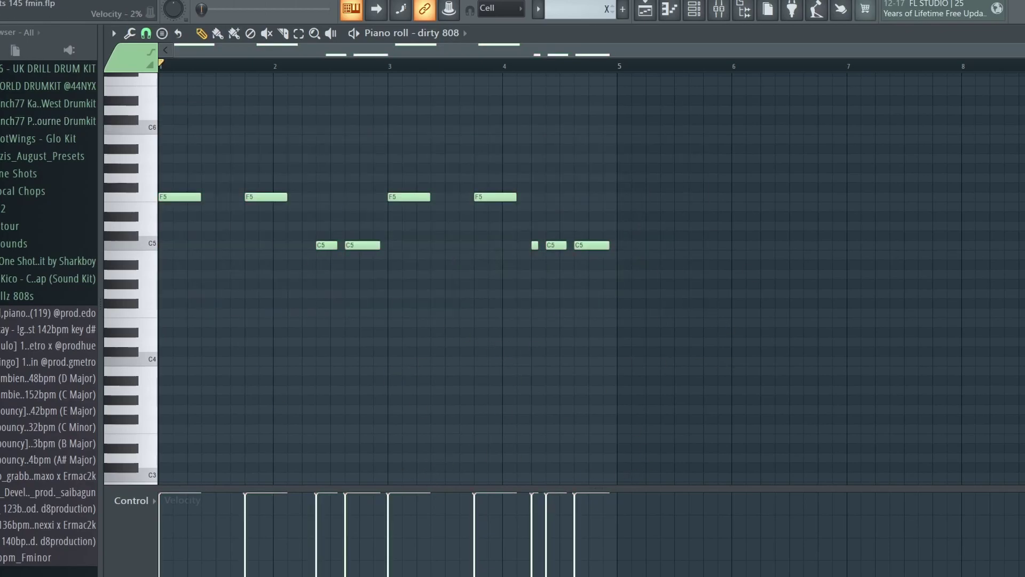
{"action": "key", "text": "space"}
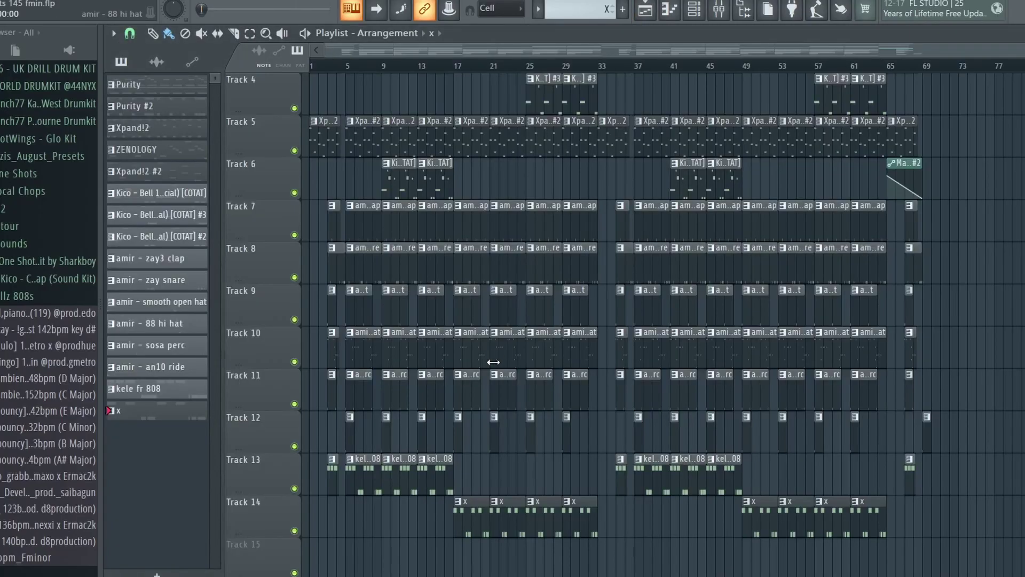
Review the playlist arrangement and select the clips of its opening bars, up to bar 9, across the tracks.
{"action": "scroll", "coordinate": [492, 362], "scroll_direction": "up", "scroll_amount": 3}
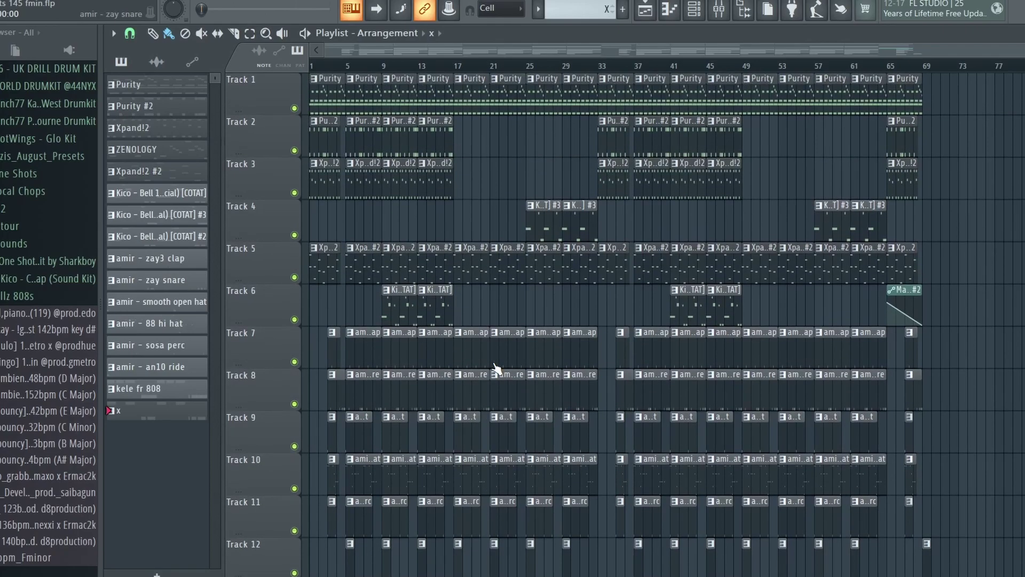
{"action": "scroll", "coordinate": [401, 310], "scroll_direction": "down", "scroll_amount": 4}
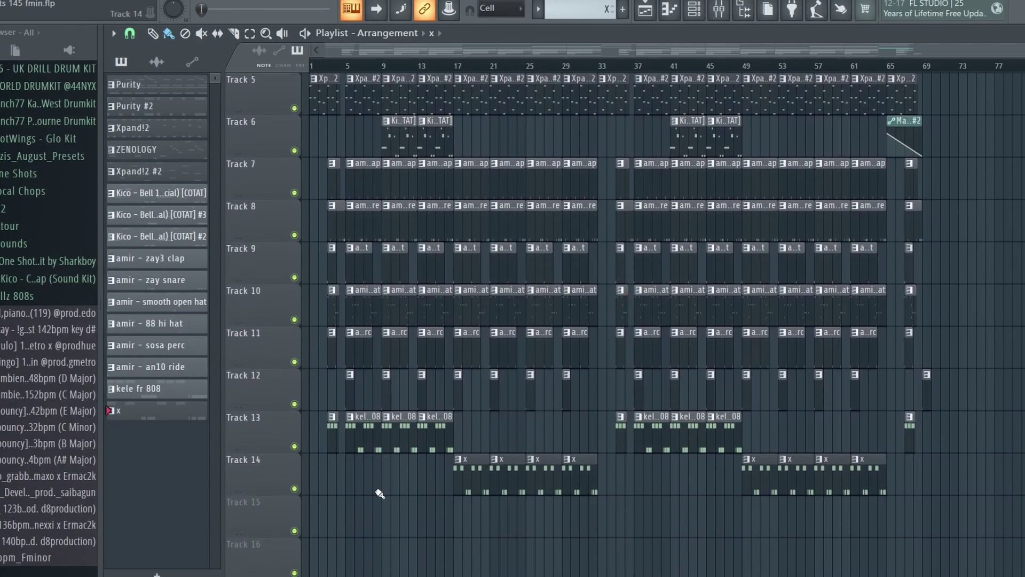
{"action": "left_click_drag", "start_coordinate": [367, 481], "coordinate": [310, 114]}
{"action": "scroll", "coordinate": [409, 443], "scroll_direction": "down", "scroll_amount": 1}
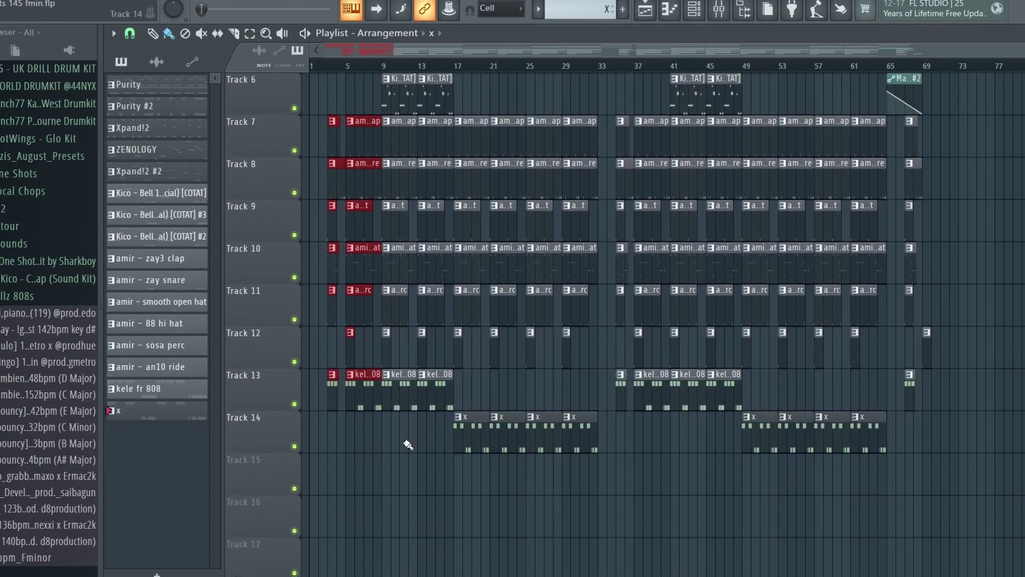
Select the playlist clips from bar 9 to bar 17 across all tracks, and clear the selection.
{"action": "left_click_drag", "start_coordinate": [430, 324], "coordinate": [394, 103]}
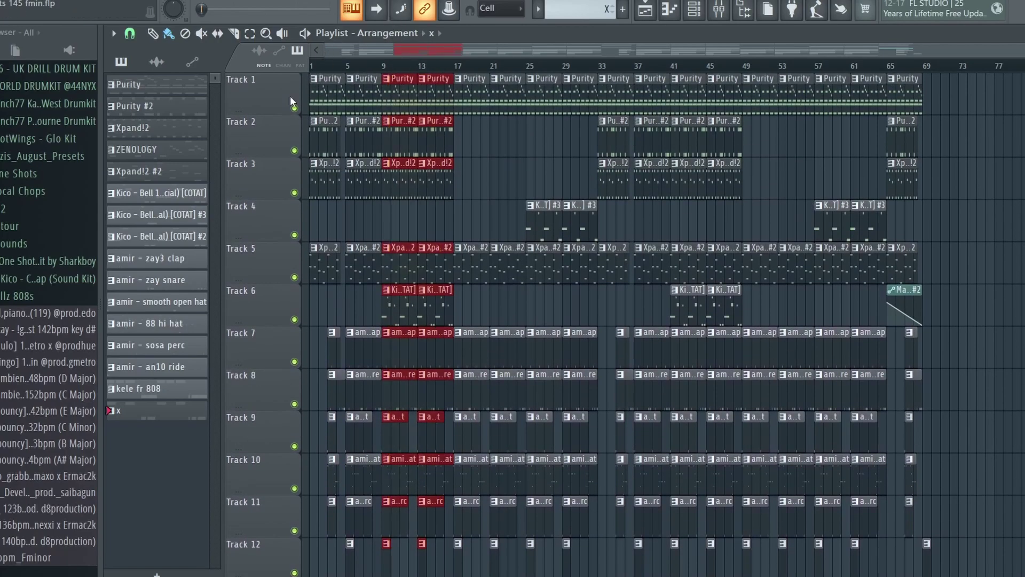
{"action": "scroll", "coordinate": [389, 178], "scroll_direction": "down", "scroll_amount": 2}
{"action": "scroll", "coordinate": [397, 198], "scroll_direction": "down", "scroll_amount": 3}
{"action": "left_click", "coordinate": [517, 515], "text": "ctrl"}
{"action": "scroll", "coordinate": [480, 469], "scroll_direction": "up", "scroll_amount": 5}
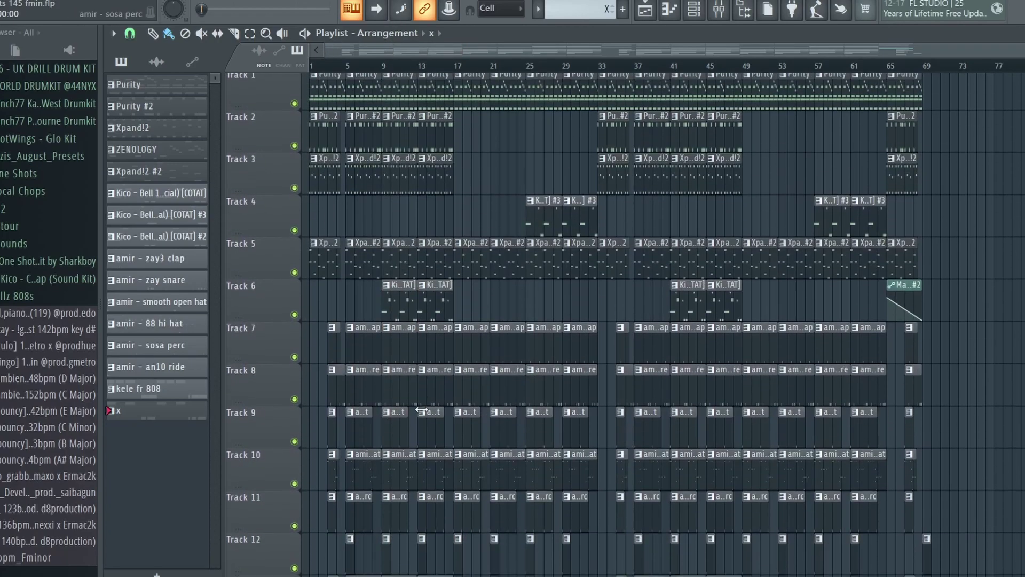
Highlight the clips in the first half of the arrangement, up to bar 33, across the tracks.
{"action": "scroll", "coordinate": [534, 529], "scroll_direction": "down", "scroll_amount": 5}
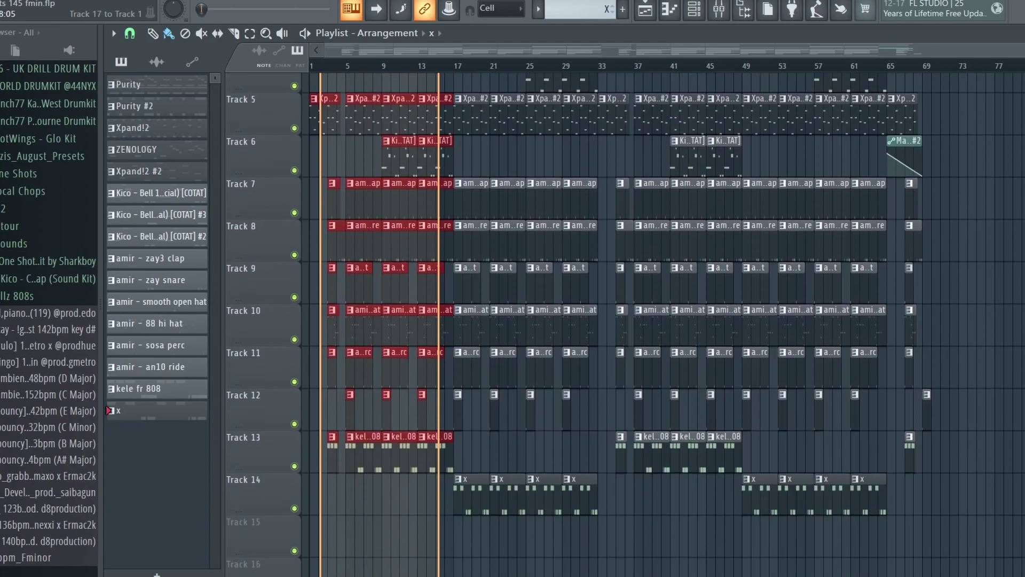
{"action": "left_click_drag", "start_coordinate": [582, 505], "coordinate": [529, 267]}
{"action": "scroll", "coordinate": [485, 160], "scroll_direction": "up", "scroll_amount": 5}
{"action": "scroll", "coordinate": [801, 374], "scroll_direction": "down", "scroll_amount": 5}
Select the outro clips from bar 65 onward across all tracks, and clear the selection.
{"action": "left_click_drag", "start_coordinate": [971, 479], "coordinate": [910, 14]}
{"action": "scroll", "coordinate": [481, 267], "scroll_direction": "down", "scroll_amount": 4}
{"action": "scroll", "coordinate": [694, 347], "scroll_direction": "up", "scroll_amount": 4}
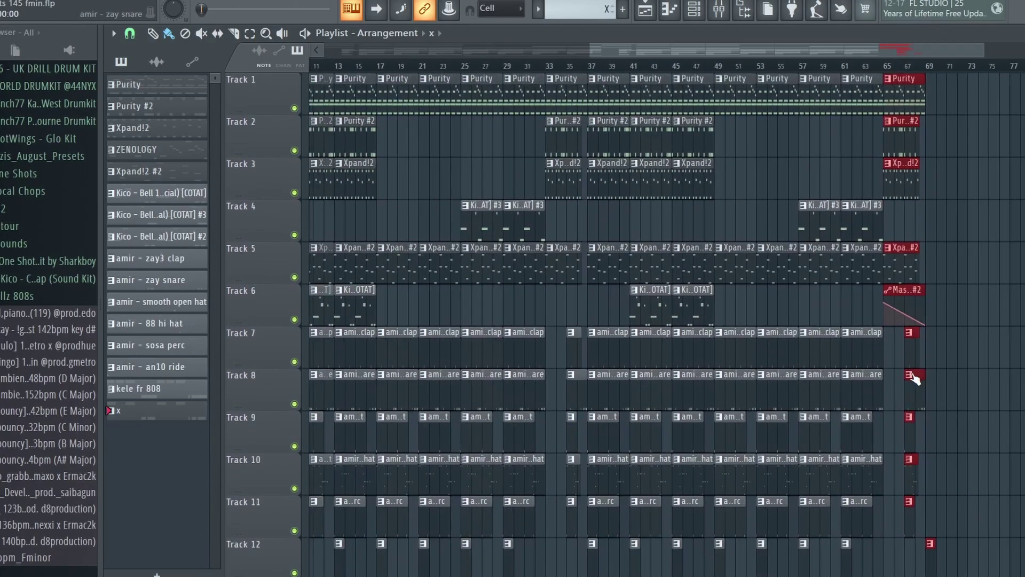
{"action": "scroll", "coordinate": [886, 414], "scroll_direction": "up", "scroll_amount": 1}
{"action": "scroll", "coordinate": [939, 338], "scroll_direction": "down", "scroll_amount": 1}
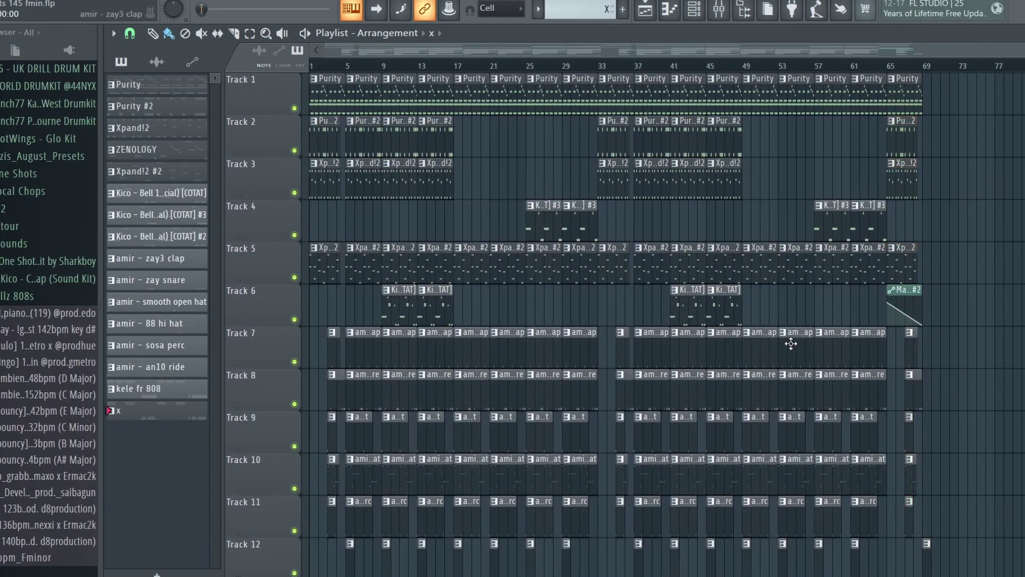